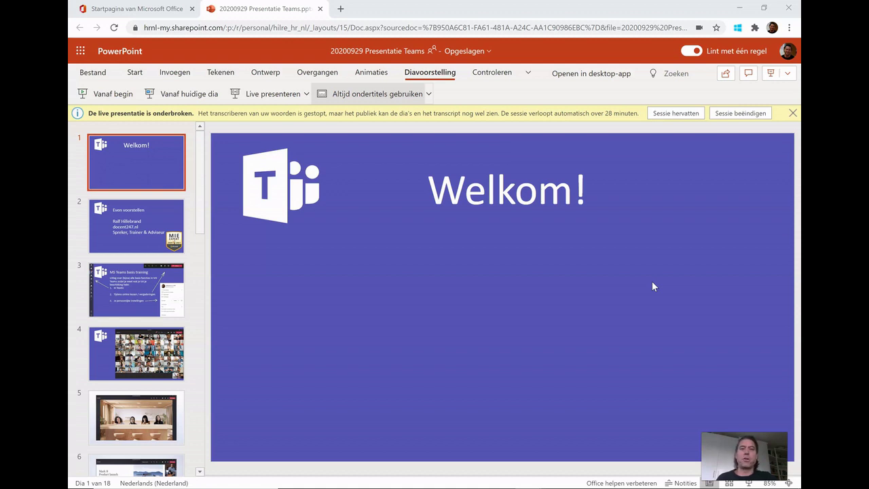
Change the live presentation's Doelgroep (audience) to Iedereen so anyone can join.
click(652, 285)
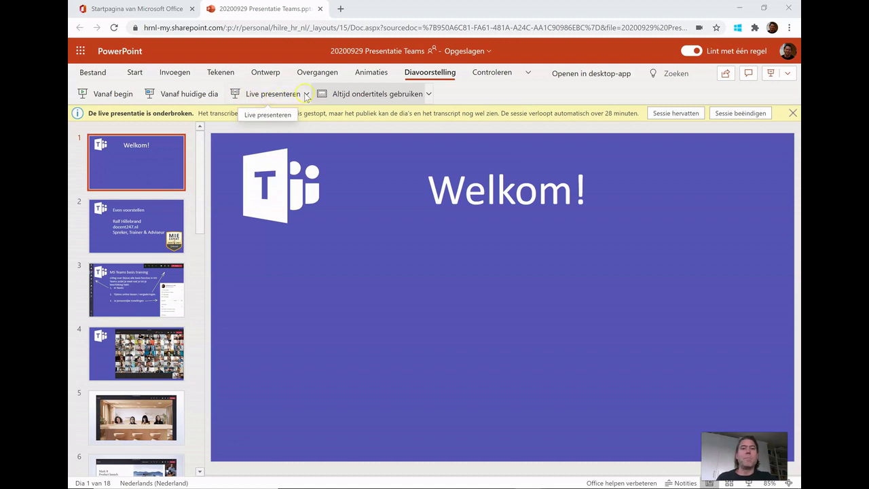
click(307, 95)
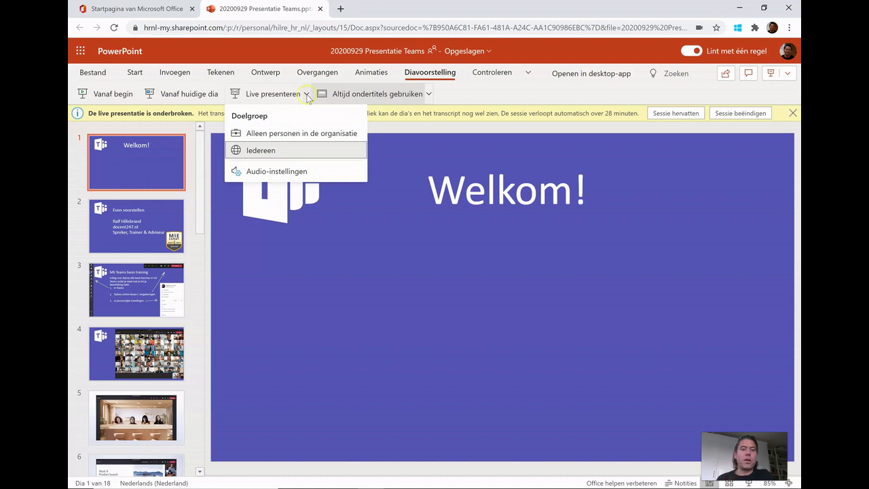
click(297, 151)
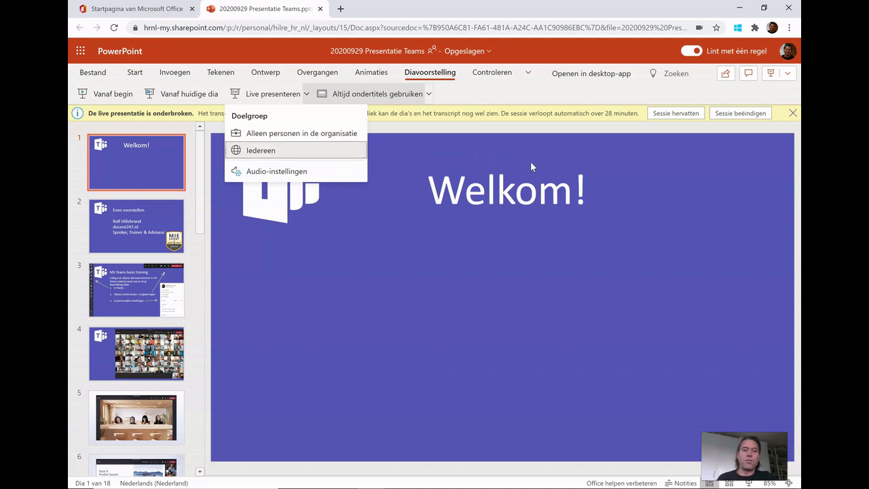
click(533, 144)
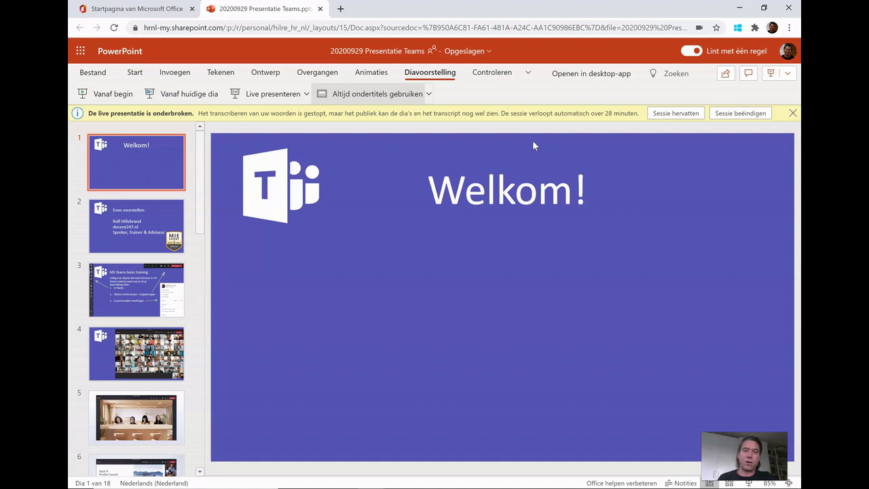
Resume the paused session (Sessie hervatten) so the Welkom slide presents full screen with live captions.
click(556, 154)
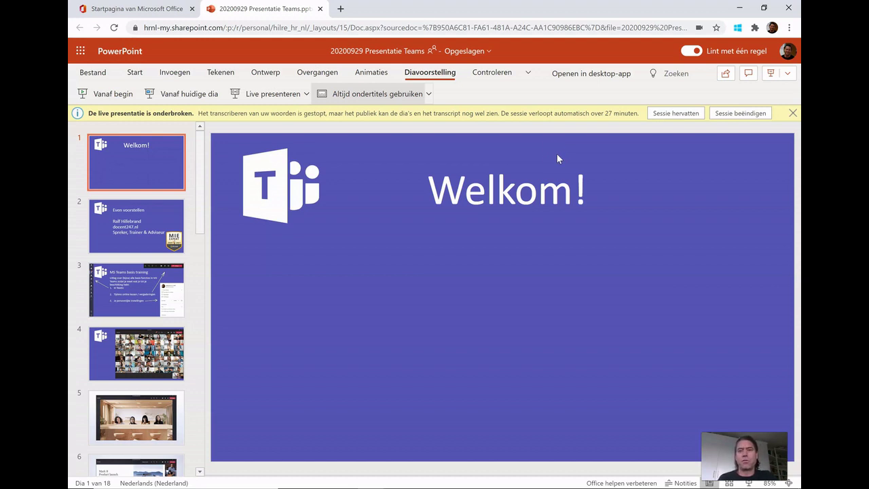
click(560, 159)
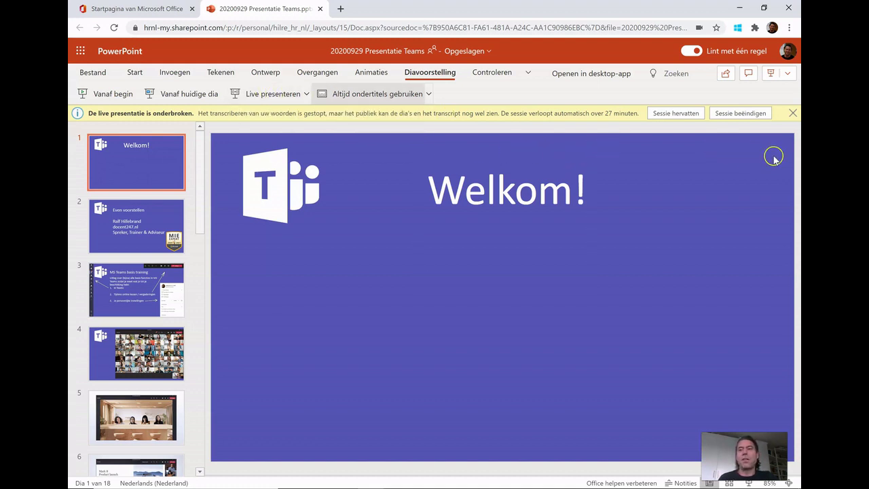
click(679, 115)
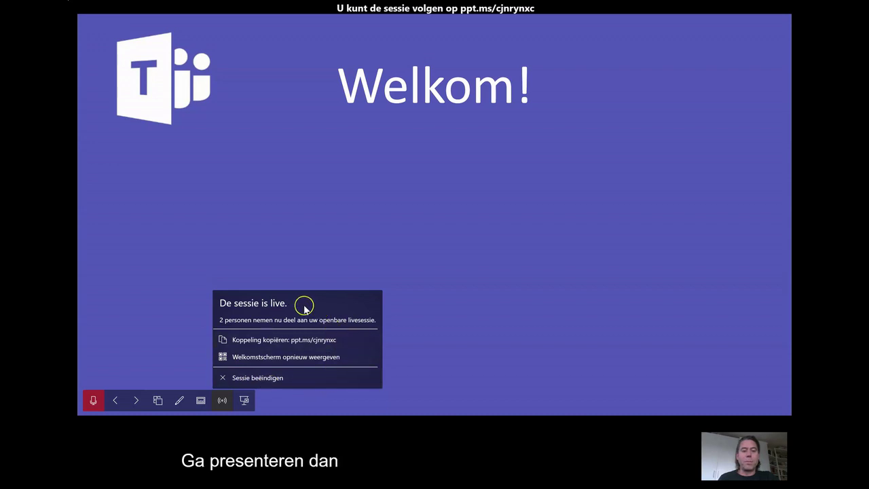
Dismiss the 'De sessie is live' status panel while the Welkom slide keeps presenting.
click(224, 398)
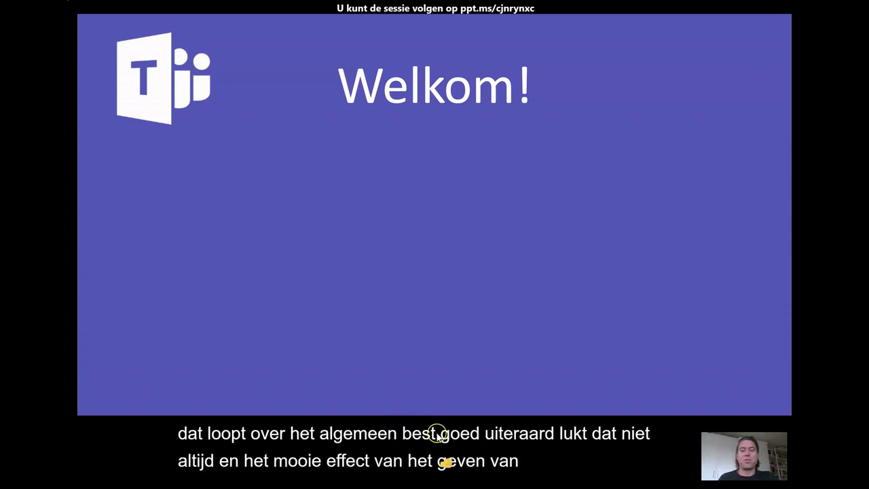
mouse_move(450, 401)
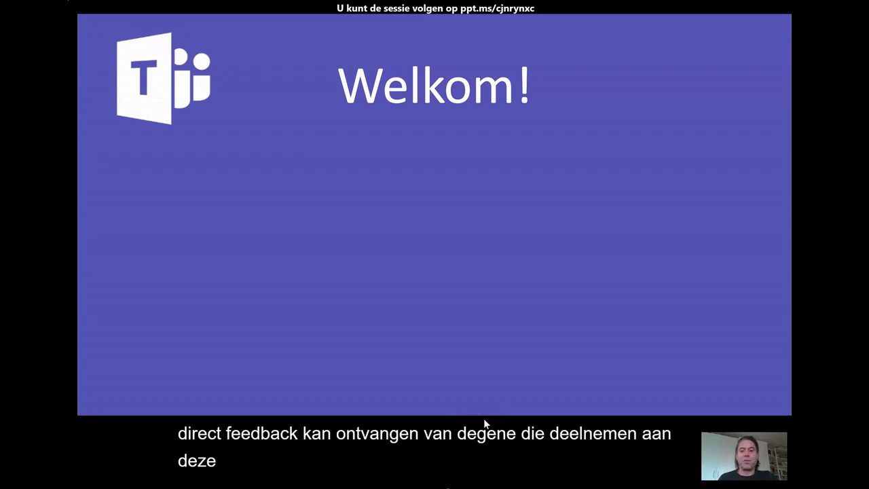
mouse_move(248, 374)
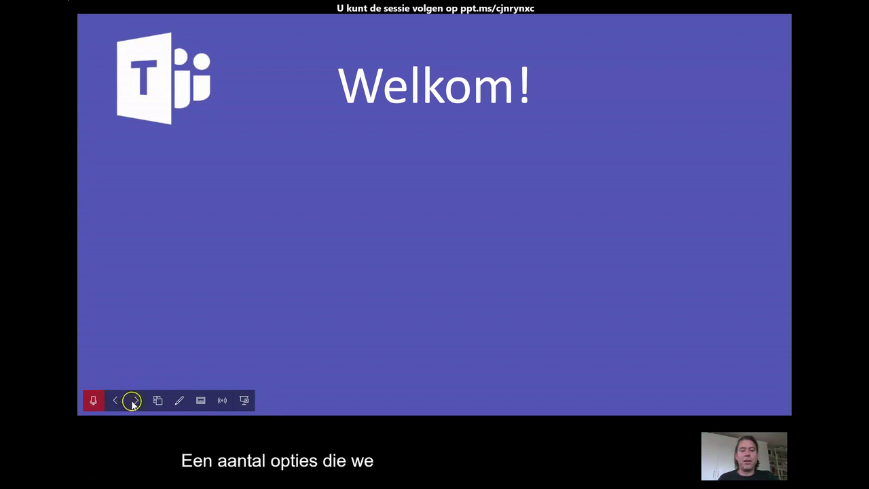
Dismiss the pen and highlighter options and show the All slides overview grid.
click(180, 401)
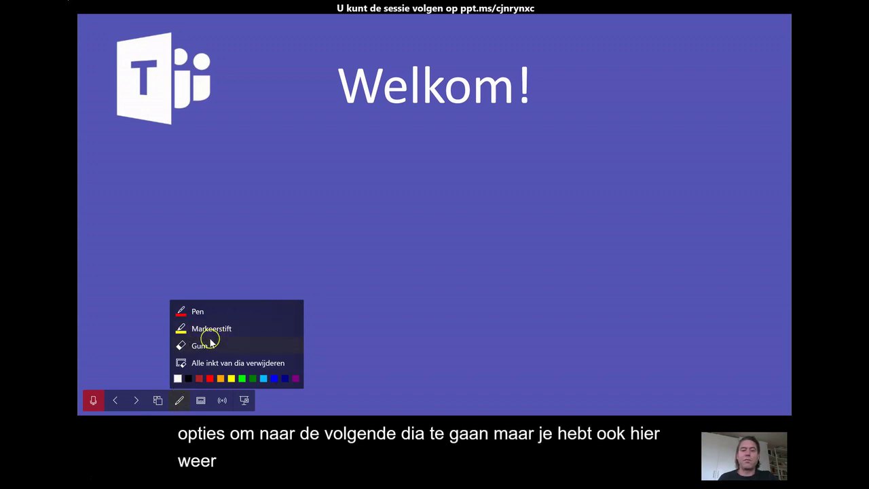
click(155, 400)
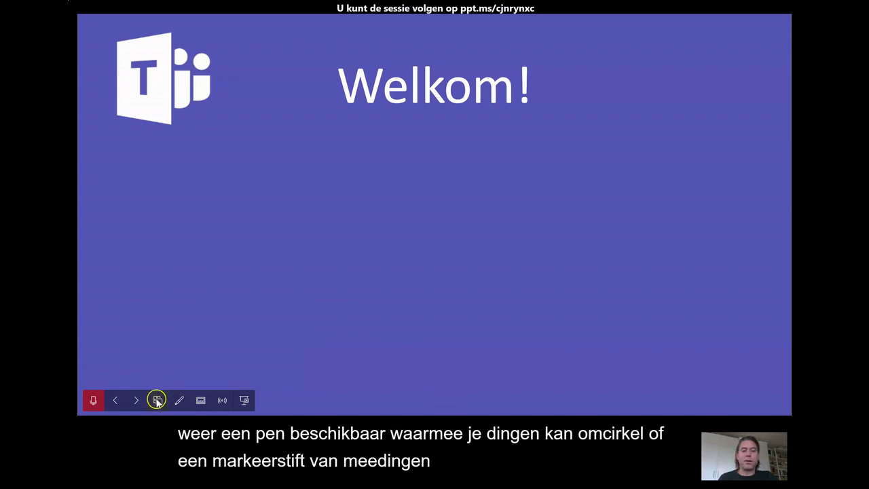
click(155, 401)
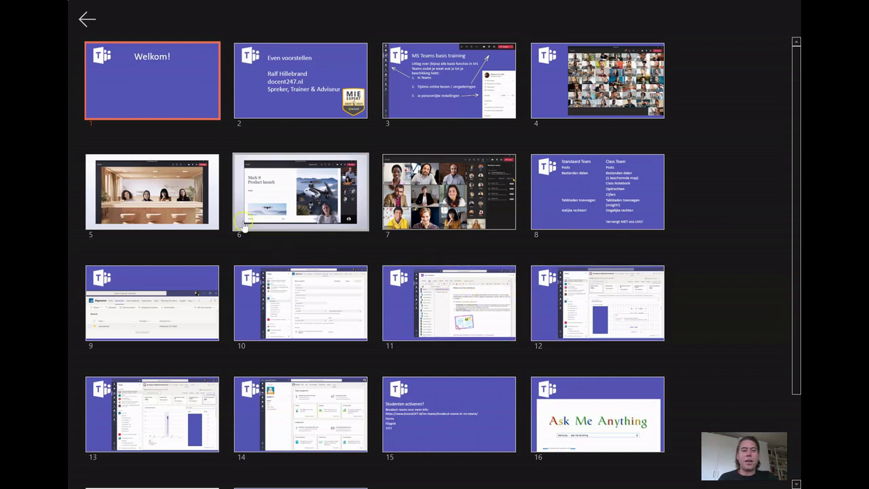
Jump to slide 6, Mark 8 Product launch, and stop presenting back to the editor.
click(180, 203)
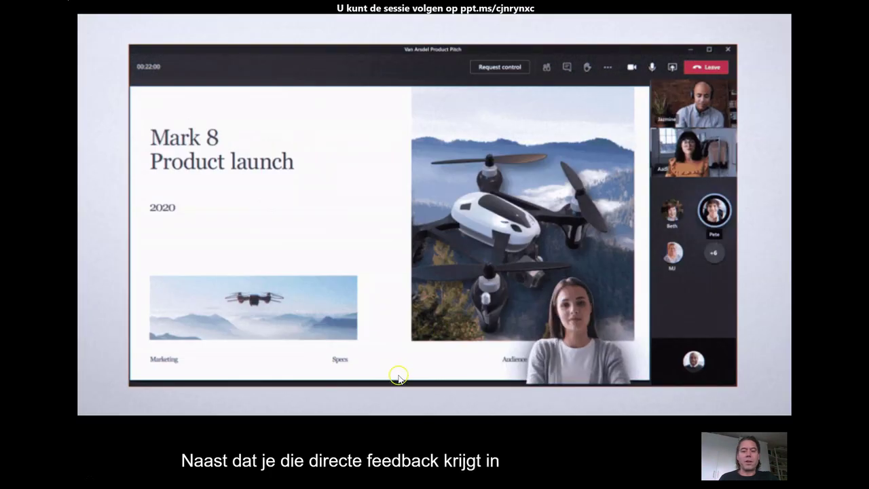
mouse_move(260, 416)
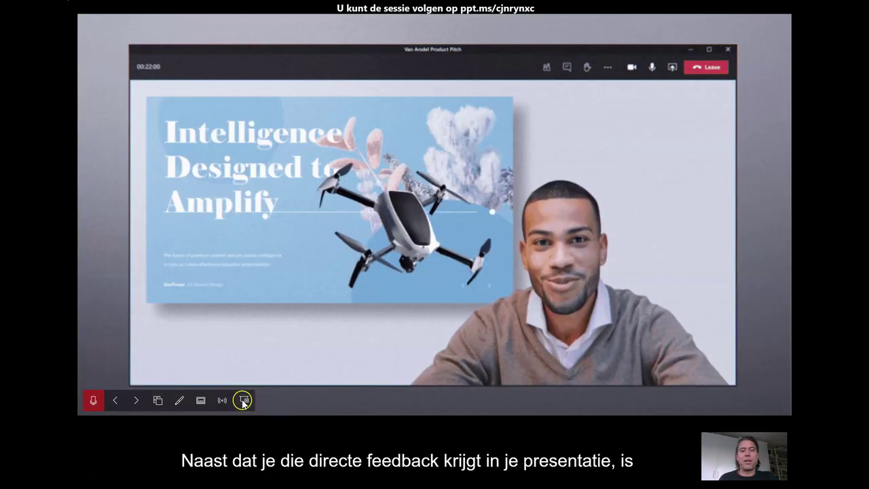
click(245, 401)
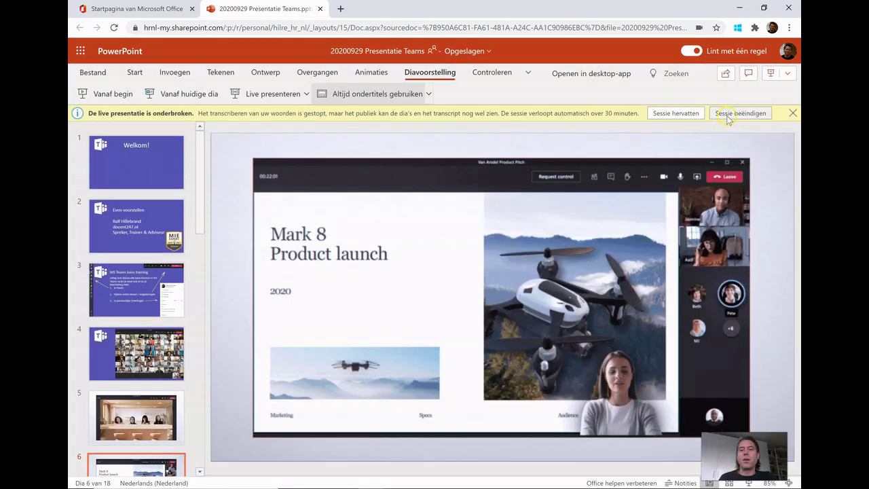
End the live session with Sessie beëindigen and confirm it in the dialog.
click(728, 117)
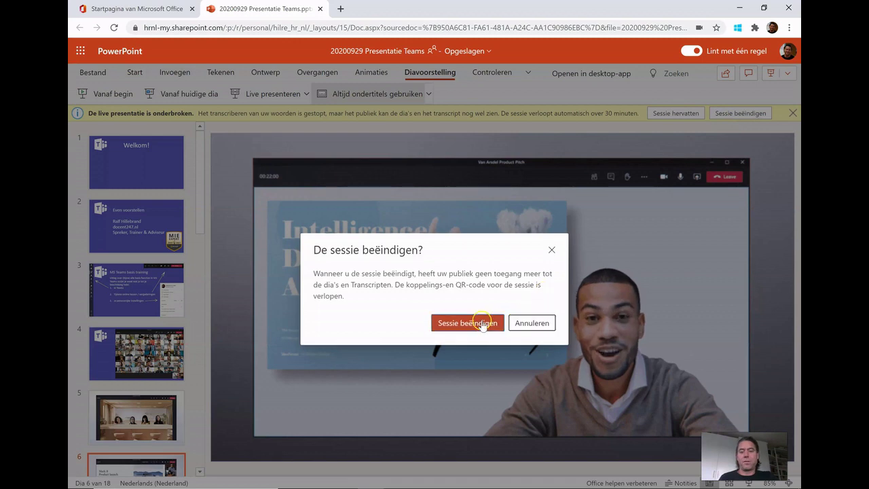
click(468, 323)
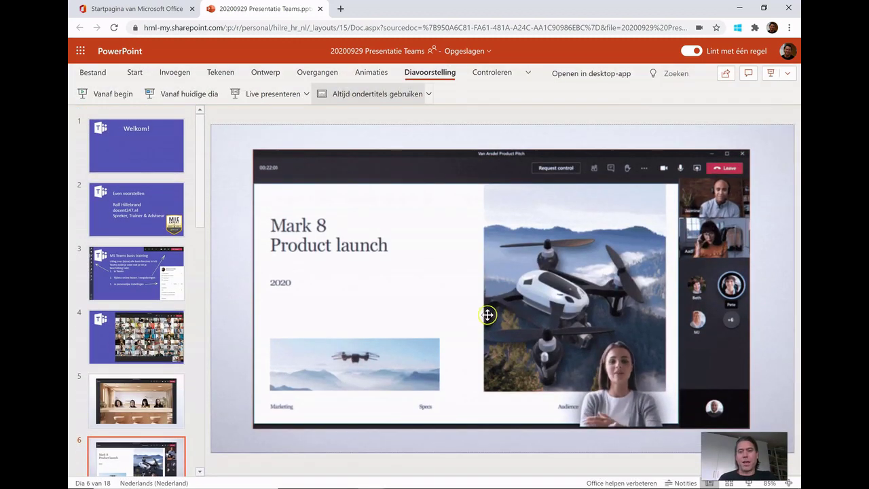